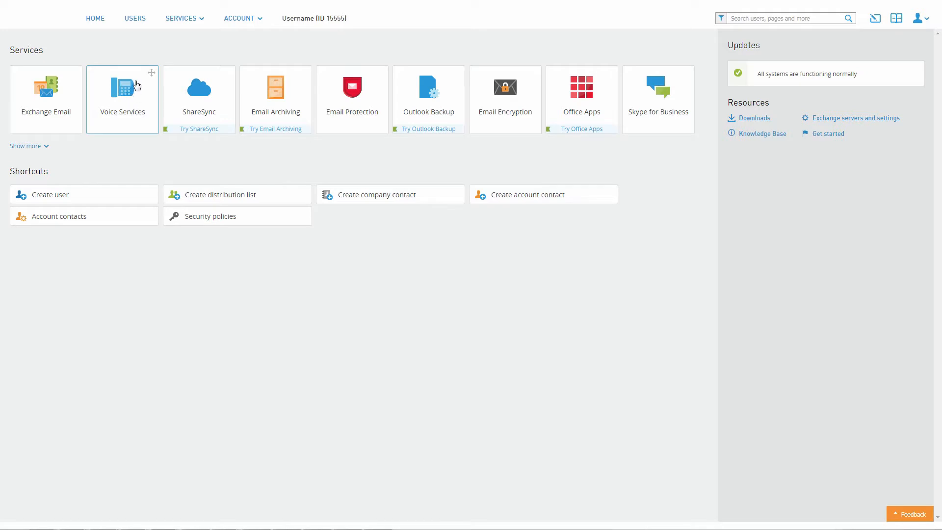
# Step: Start a new hunt group from the groups of the Voice Services
pyautogui.click(192, 22)
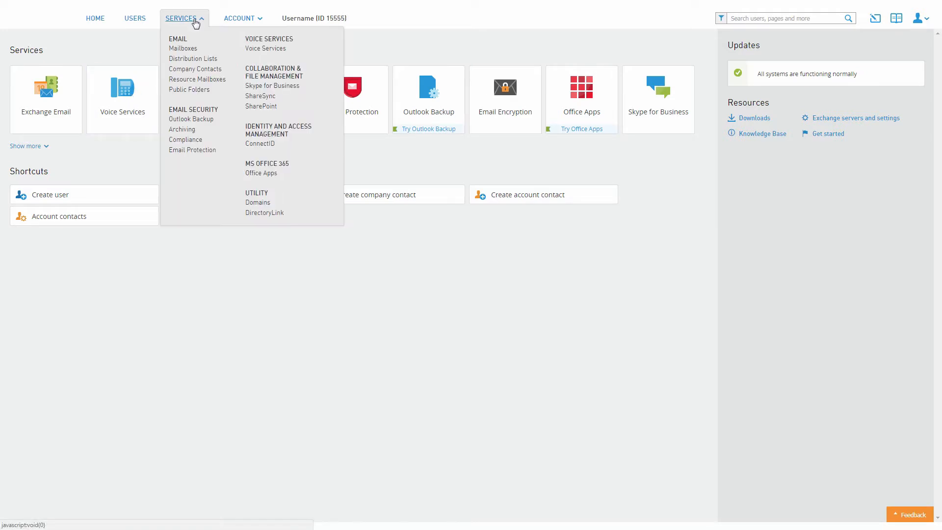
pyautogui.click(256, 50)
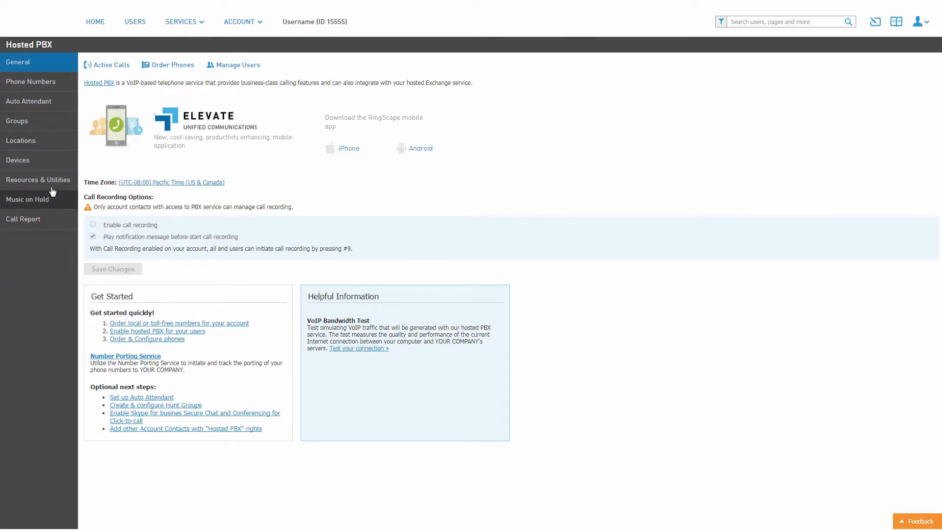
pyautogui.click(52, 123)
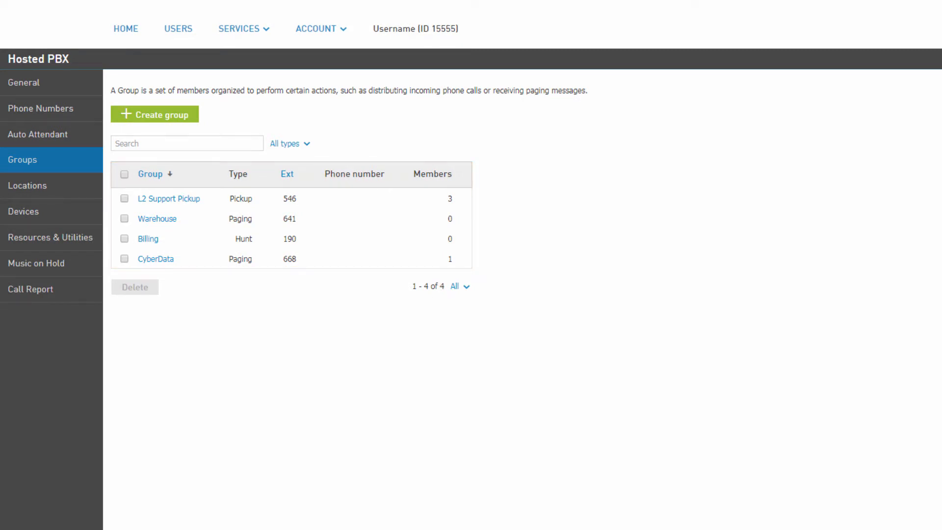
pyautogui.click(192, 120)
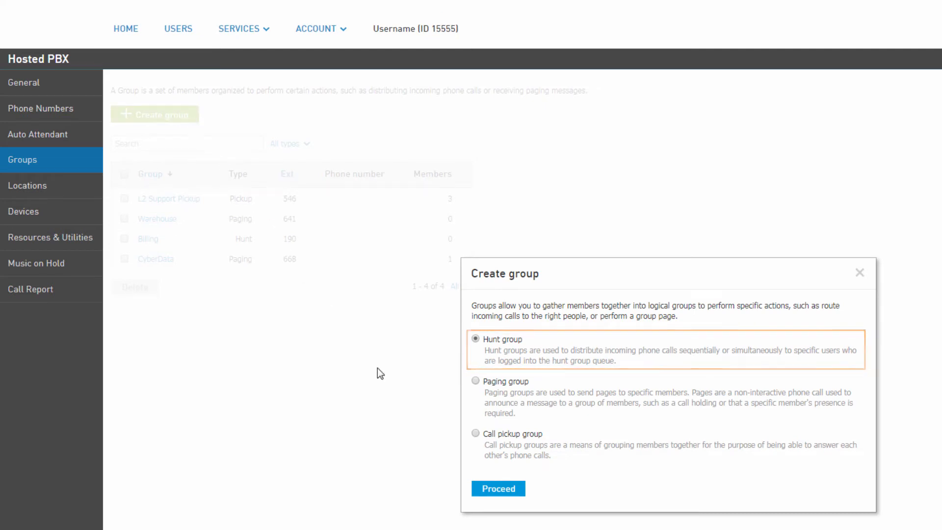
pyautogui.click(484, 489)
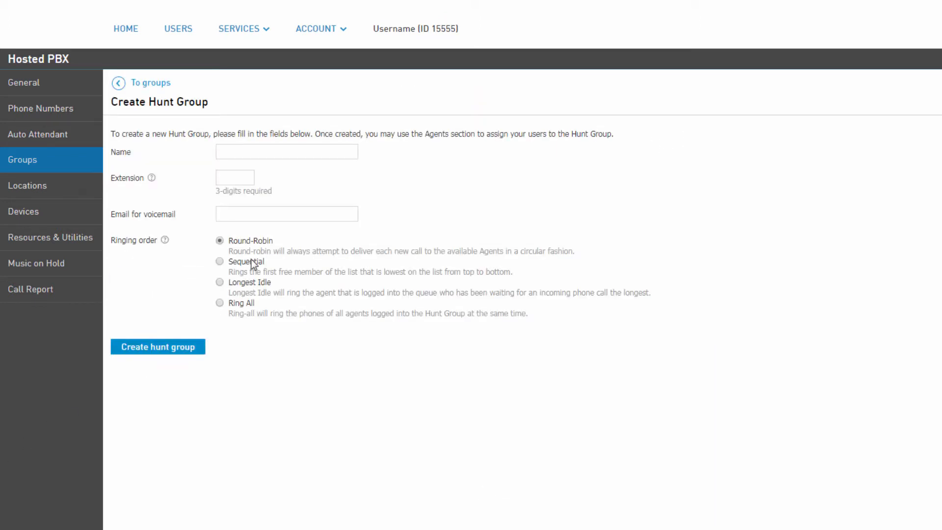
# Step: Create the hunt group with the name L1 Support, extension 626, a voicemail e-mail address and Round-Robin ringing order
pyautogui.click(309, 154)
pyautogui.write('L1 Support')
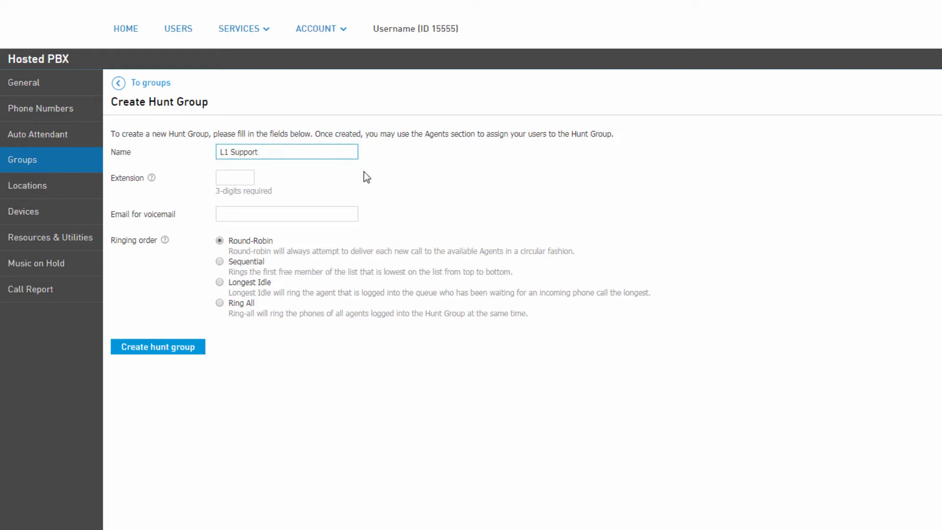
pyautogui.press('Tab')
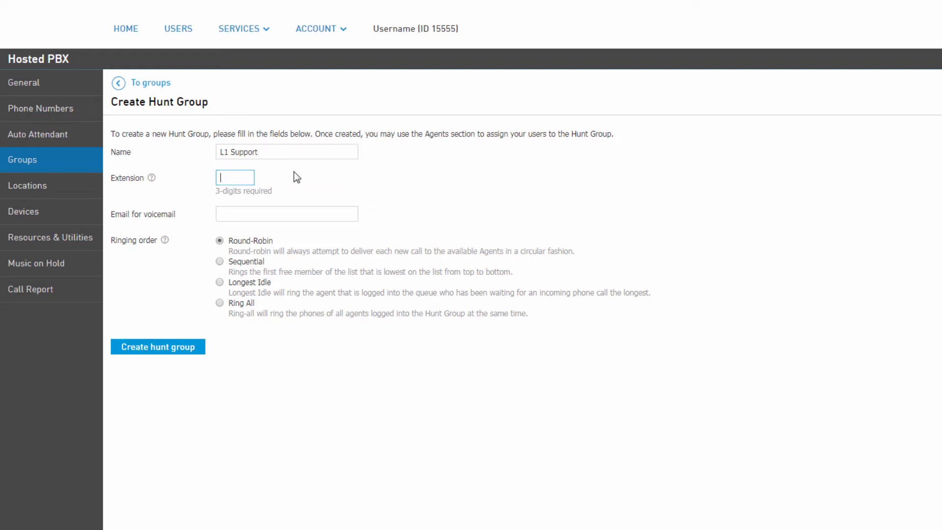
pyautogui.write('626')
pyautogui.click(304, 216)
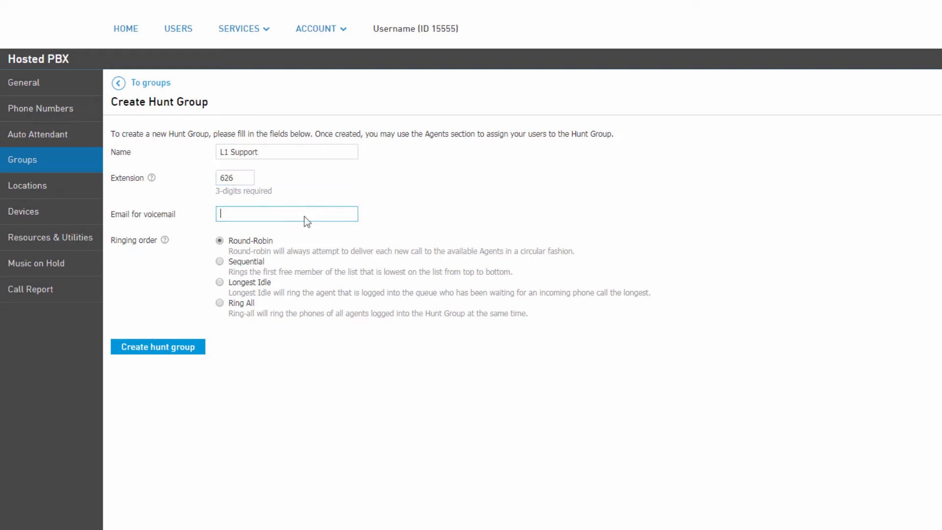
pyautogui.write('user@yourcompany')
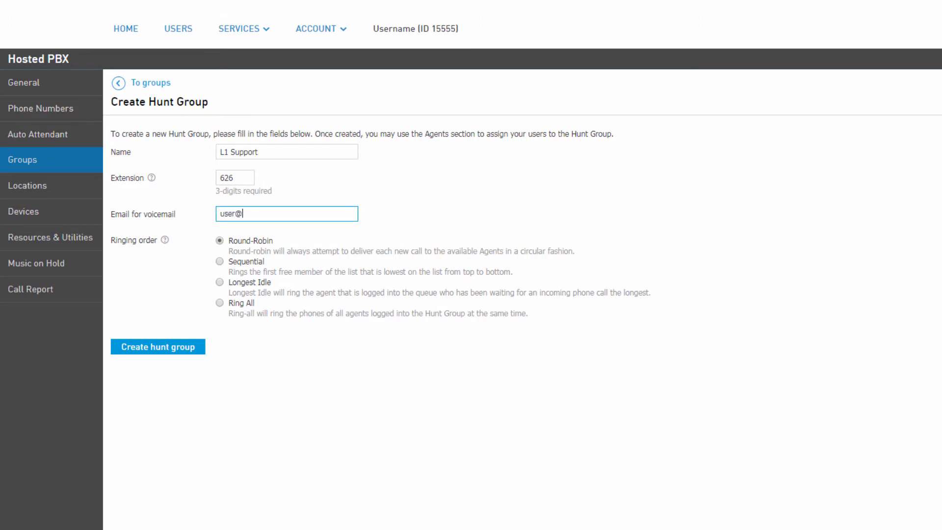
pyautogui.write('.com')
pyautogui.press('Return')
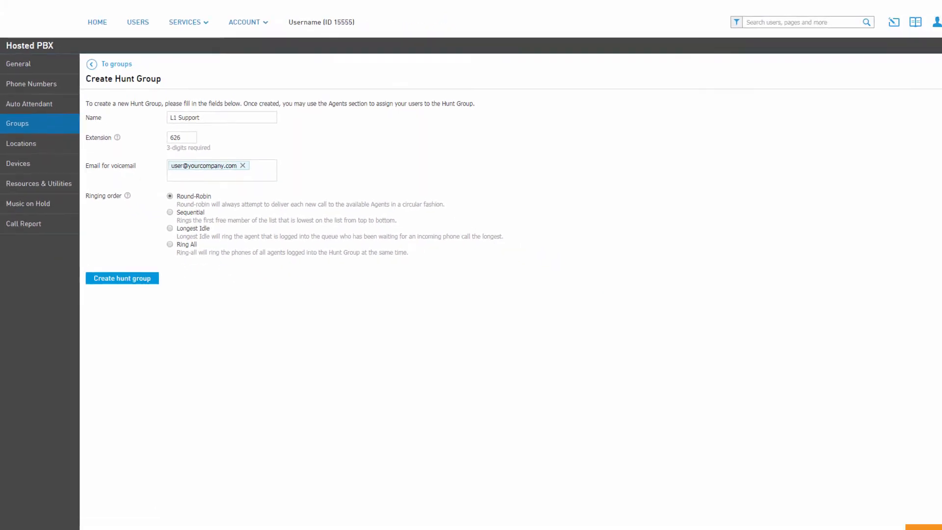
pyautogui.click(148, 273)
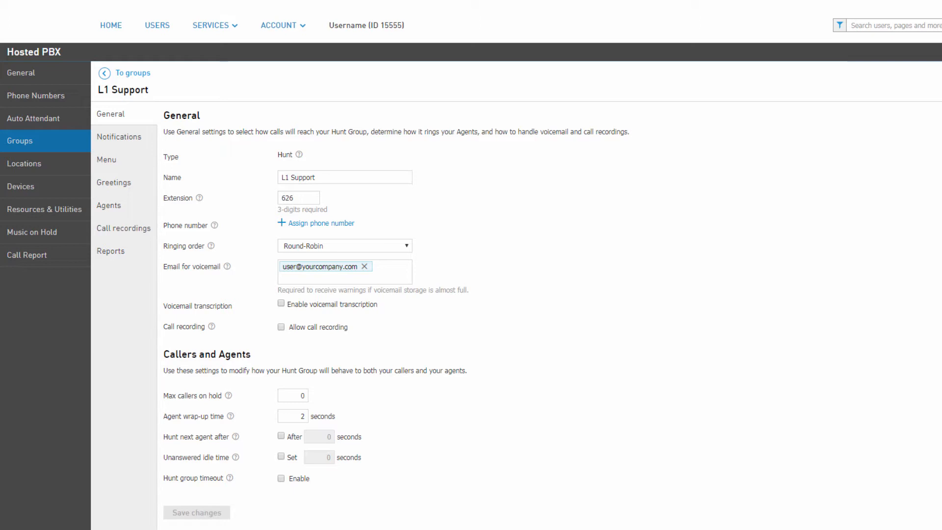
# Step: Assign the first available phone number to the L1 Support group and confirm the charges
pyautogui.click(316, 223)
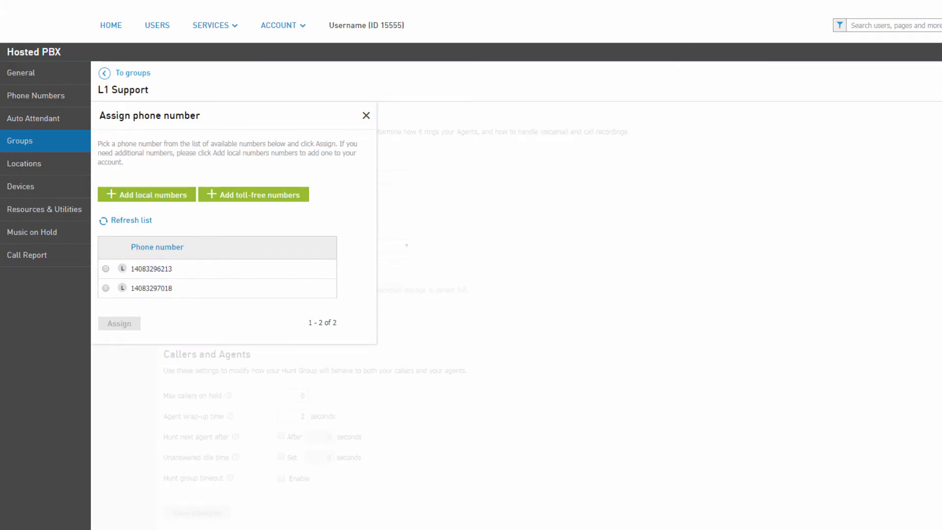
pyautogui.click(105, 268)
pyautogui.click(121, 324)
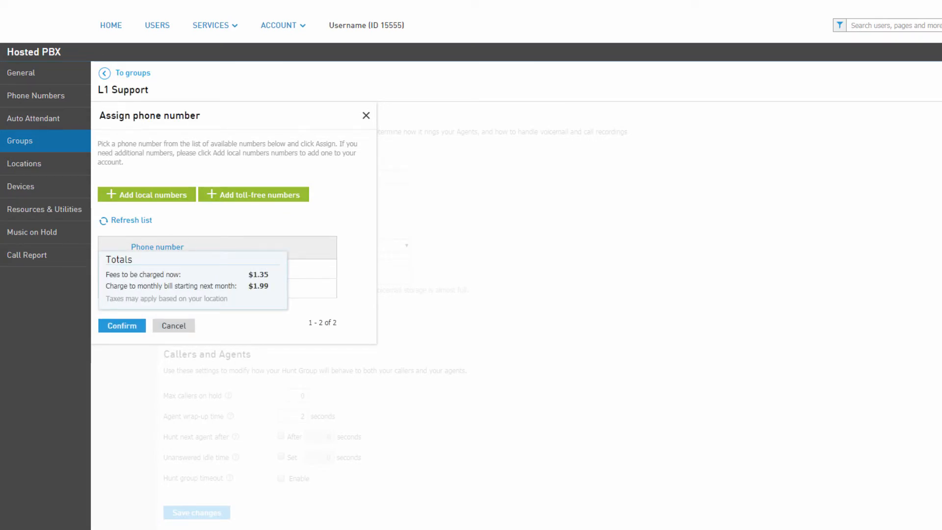
pyautogui.click(135, 332)
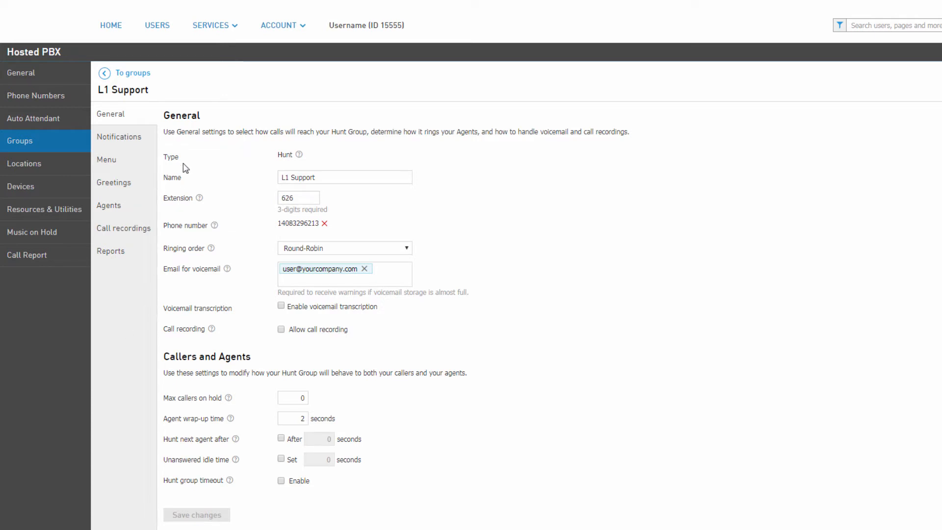
# Step: Review the group's voicemail notification options, trying the SMS option, and leave them without saving
pyautogui.click(143, 138)
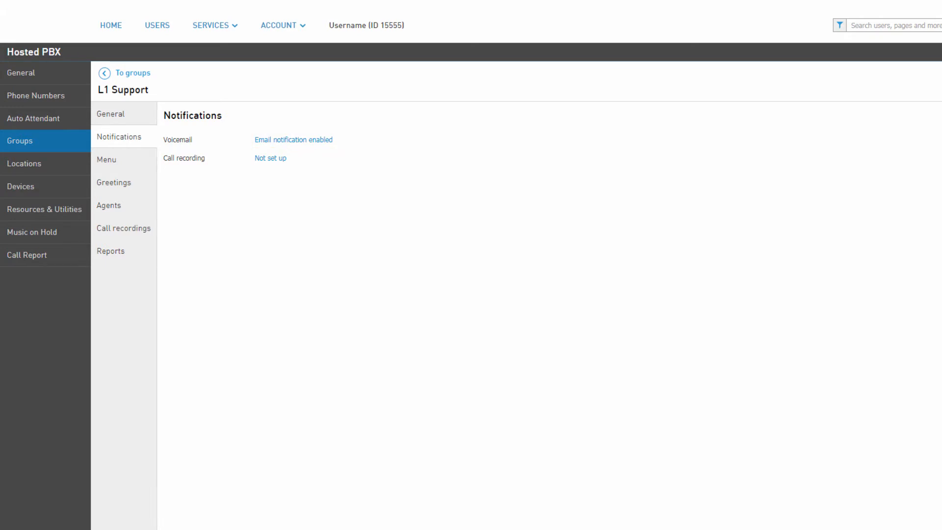
pyautogui.click(321, 141)
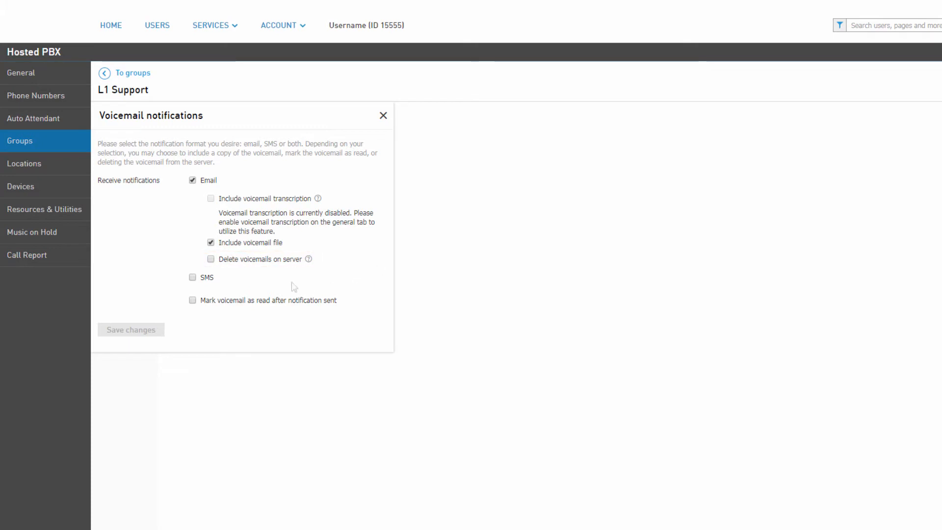
pyautogui.click(192, 279)
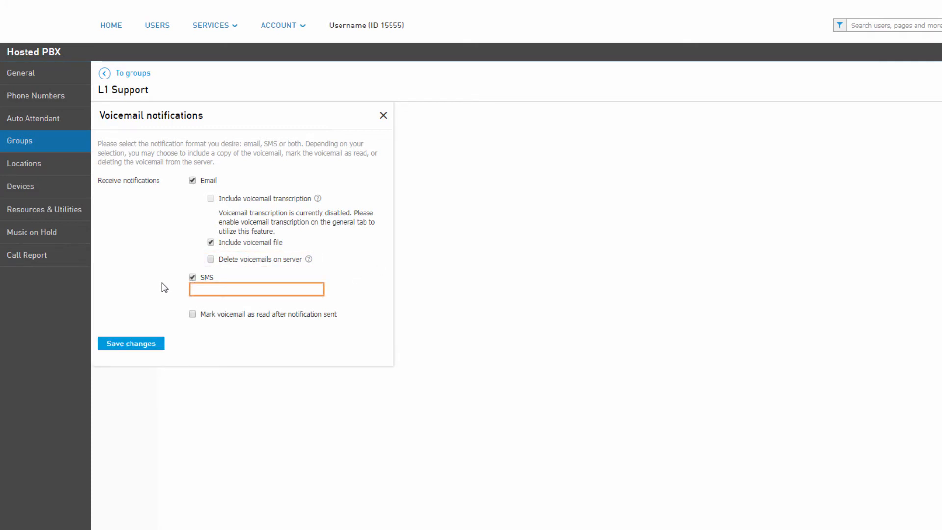
pyautogui.click(192, 278)
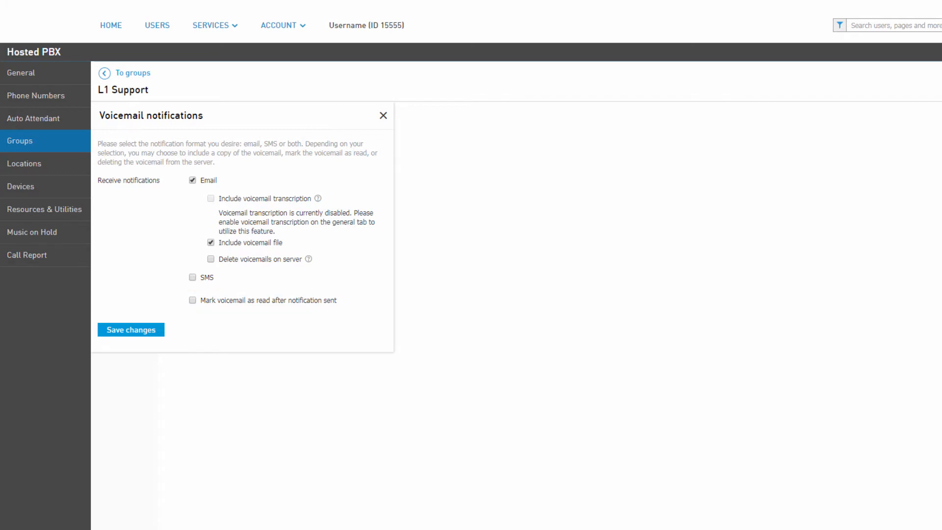
pyautogui.click(385, 118)
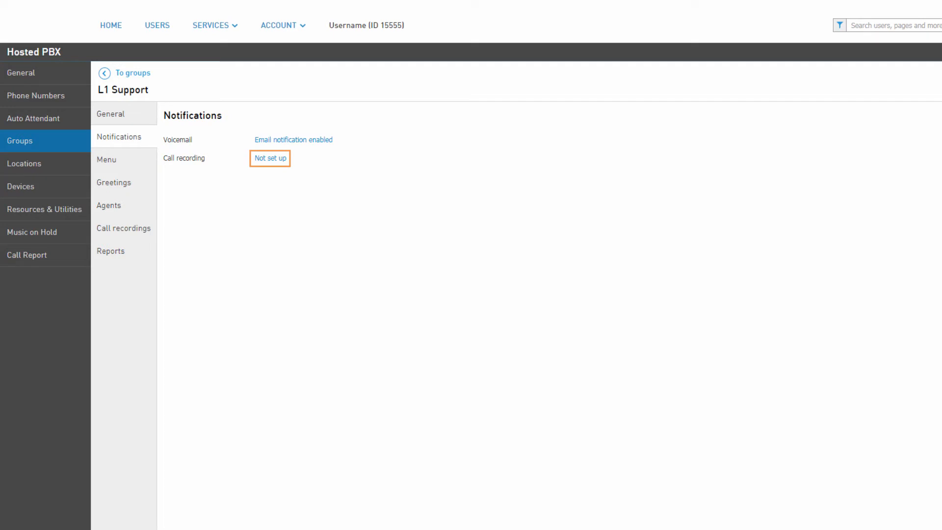
# Step: Enable e-mail notifications for call recordings, enter the recipient's e-mail address and save the changes
pyautogui.click(277, 159)
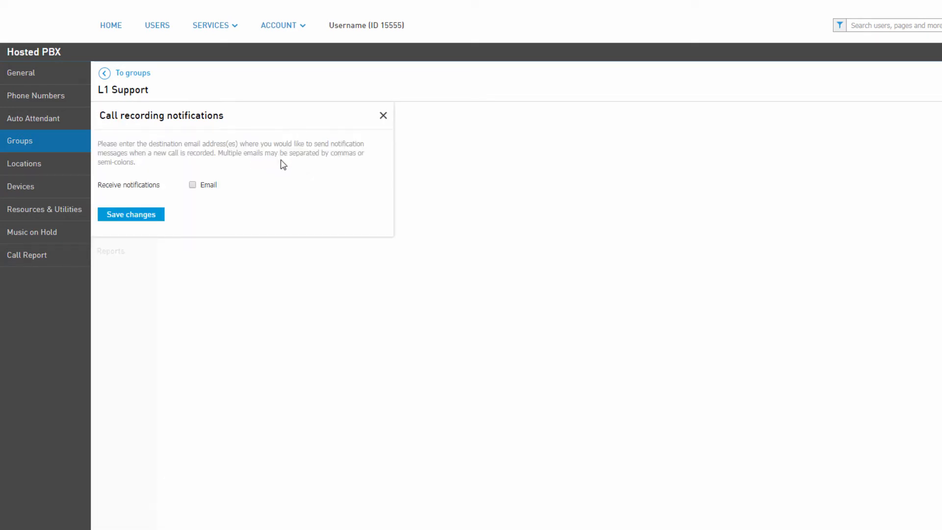
pyautogui.click(193, 186)
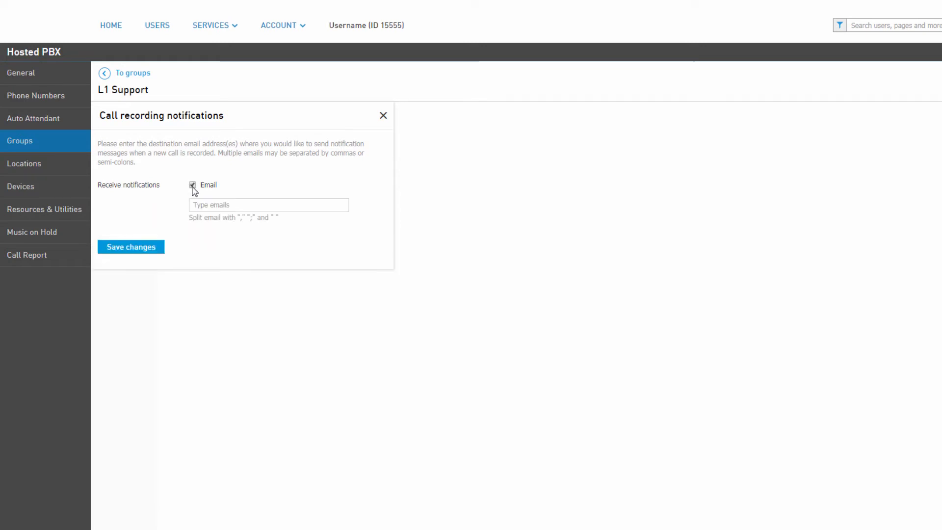
pyautogui.click(195, 205)
pyautogui.write('Username@yourcompany.com')
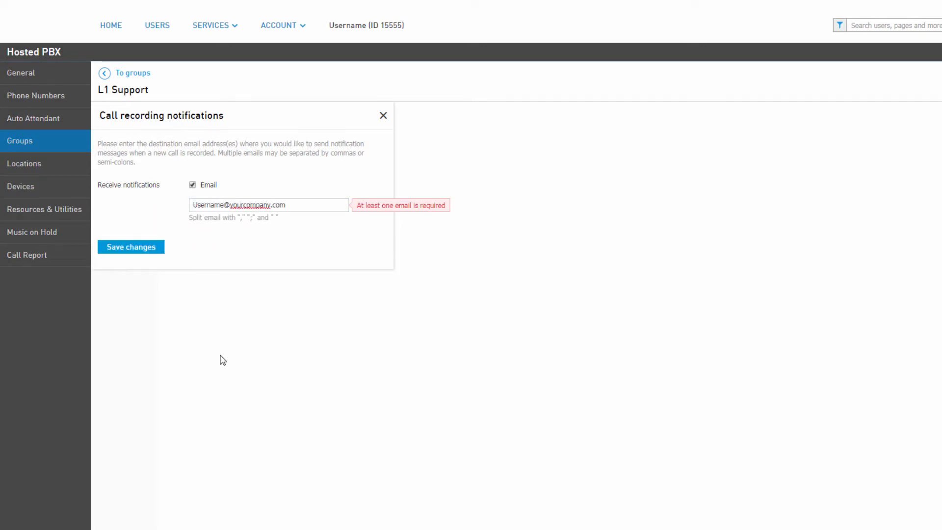
pyautogui.press('Return')
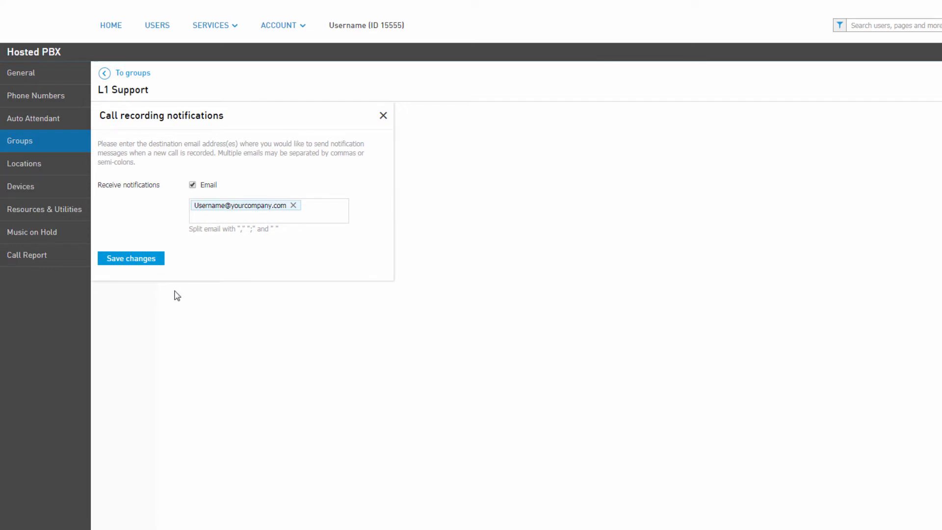
pyautogui.click(150, 258)
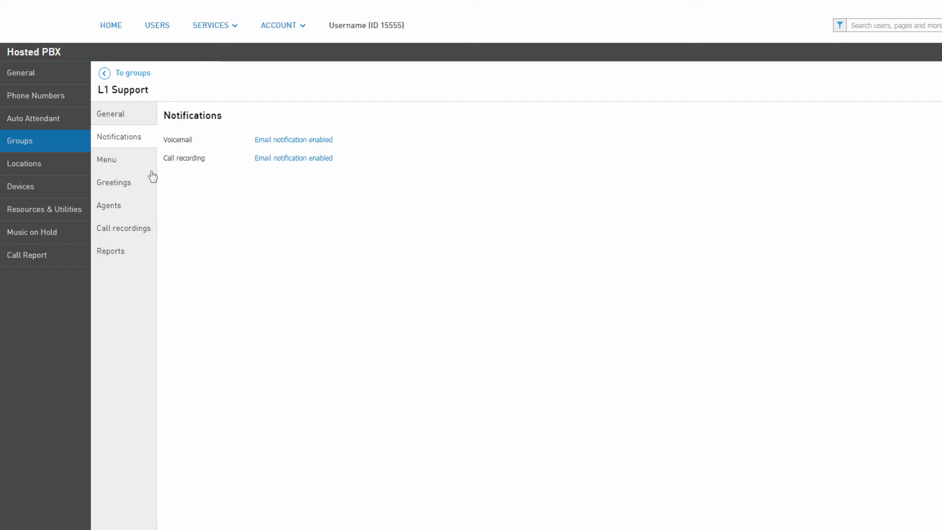
# Step: Set the group's menu button # to move calls to Voicemail: current hunt group and save it
pyautogui.click(136, 168)
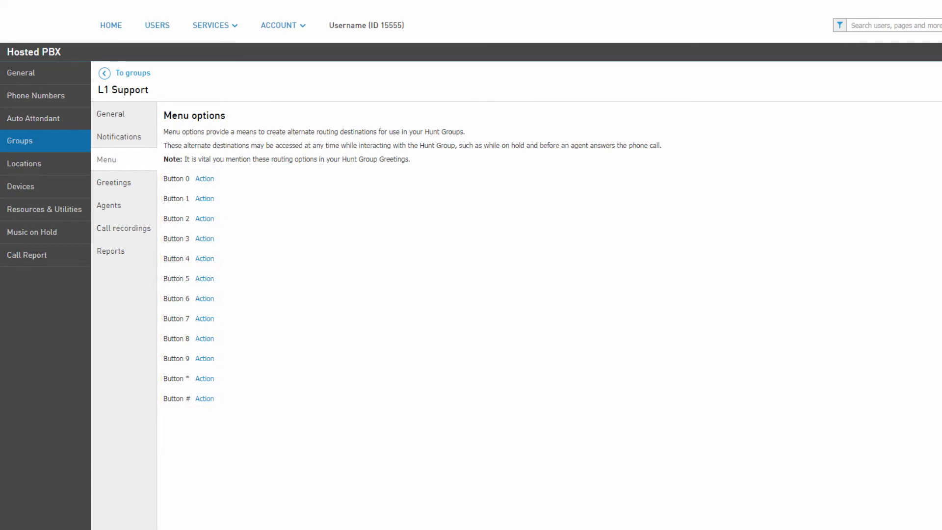
pyautogui.click(205, 399)
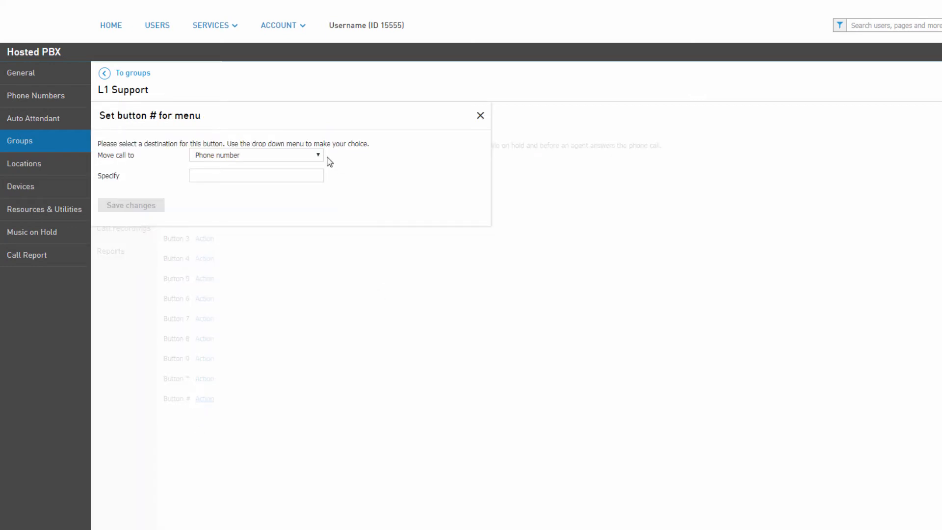
pyautogui.click(318, 156)
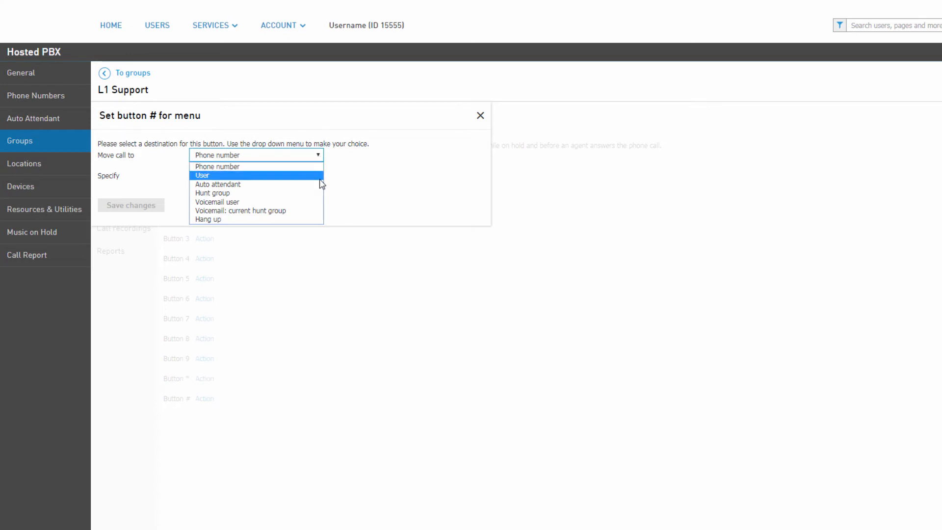
pyautogui.click(309, 210)
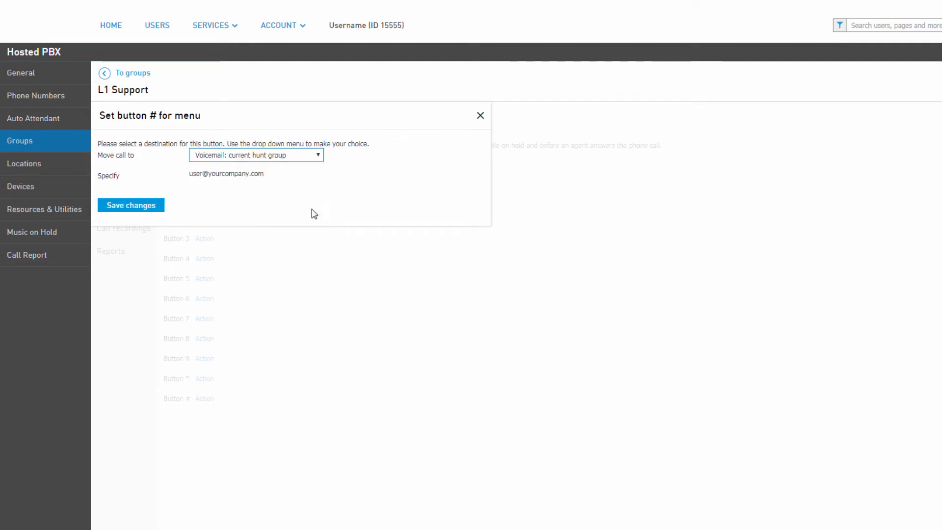
pyautogui.click(158, 208)
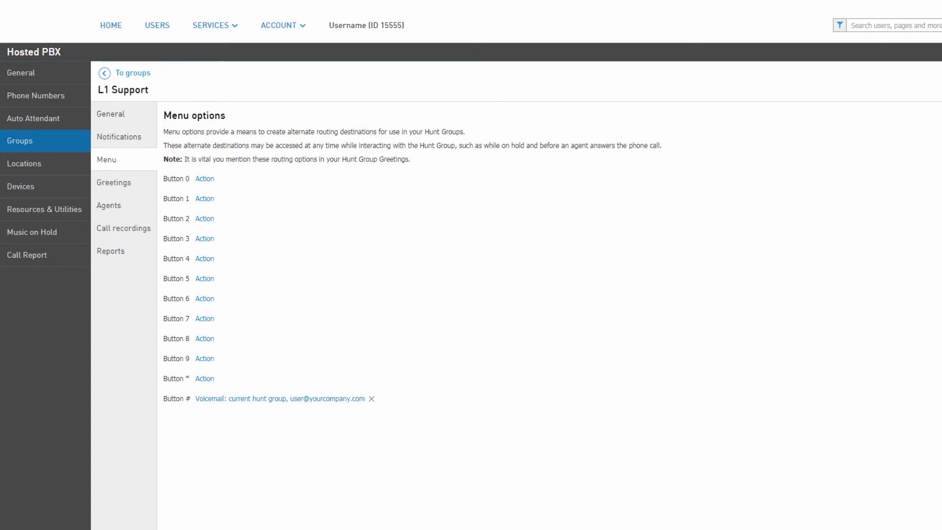
# Step: Open the group's greetings and view the upload form for a new initial greeting file without uploading anything
pyautogui.click(124, 183)
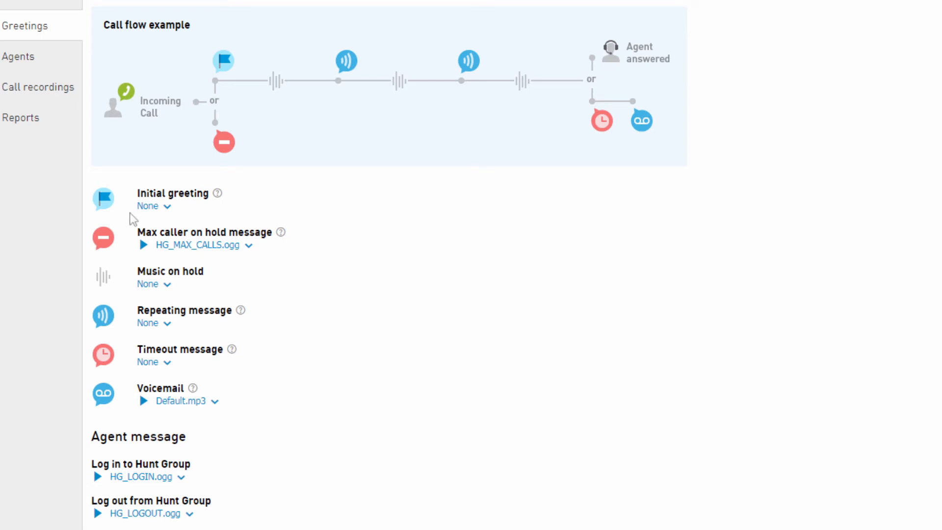
pyautogui.click(166, 208)
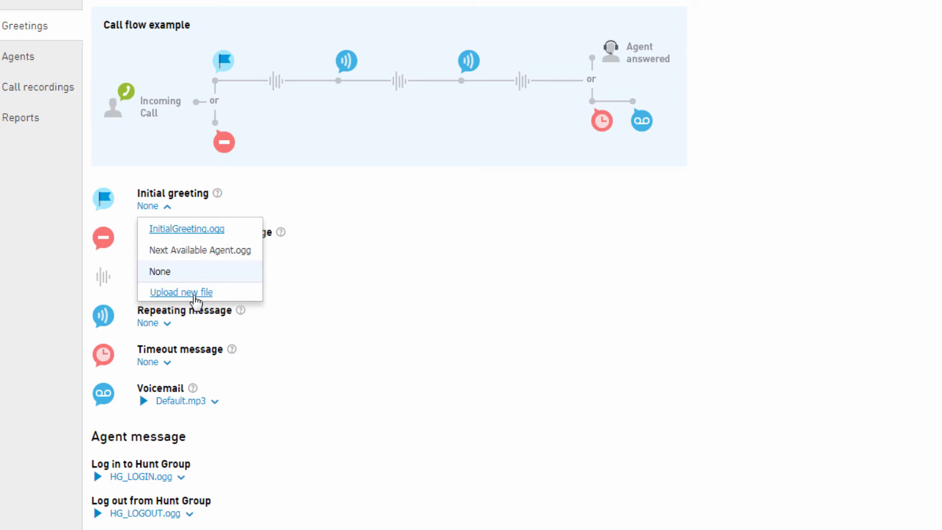
pyautogui.click(194, 293)
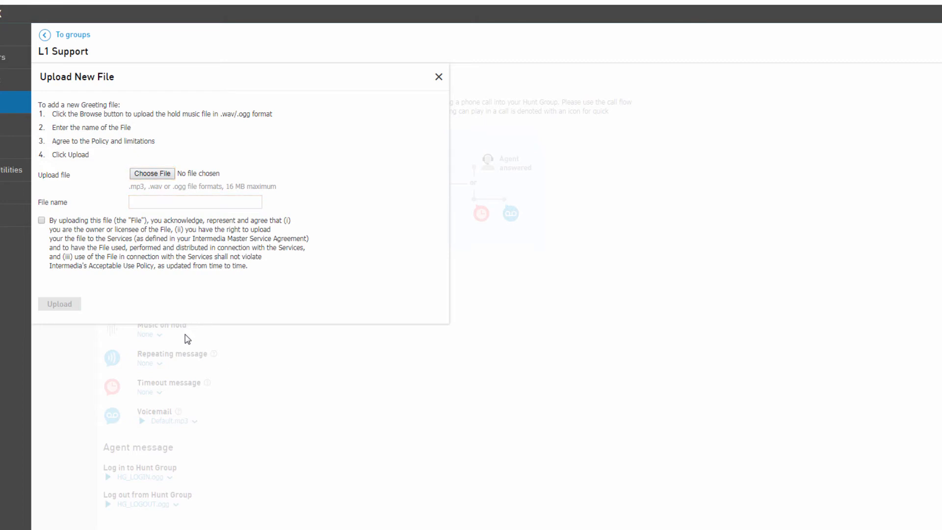
pyautogui.click(438, 77)
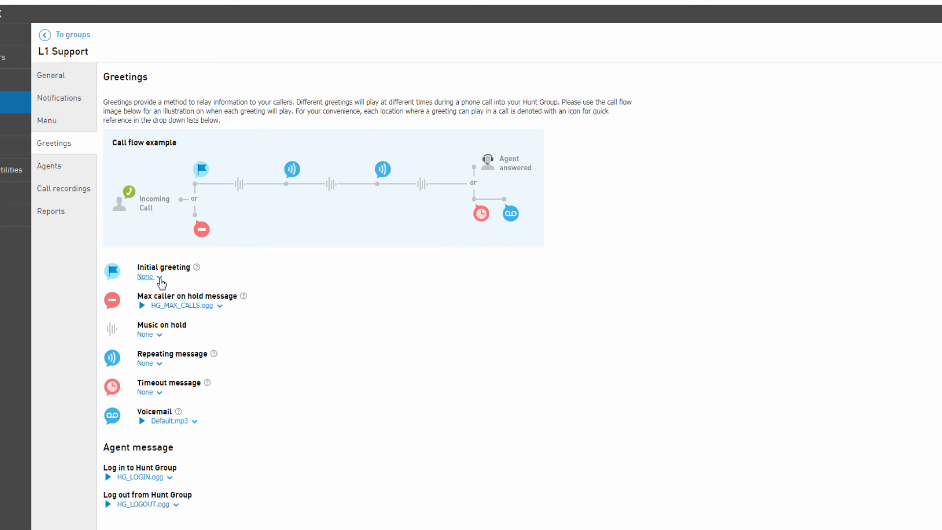
# Step: Set the group's initial greeting to InitialGreeting.ogg
pyautogui.click(159, 277)
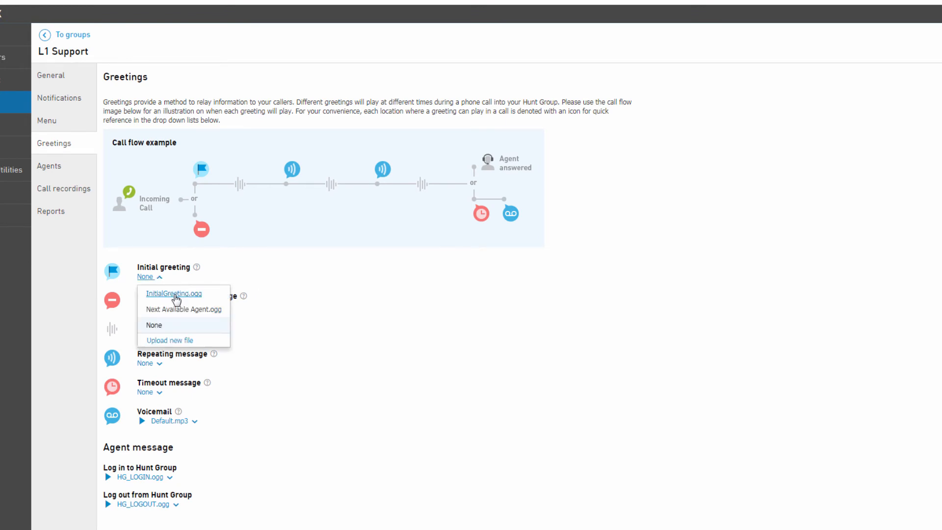
pyautogui.click(174, 295)
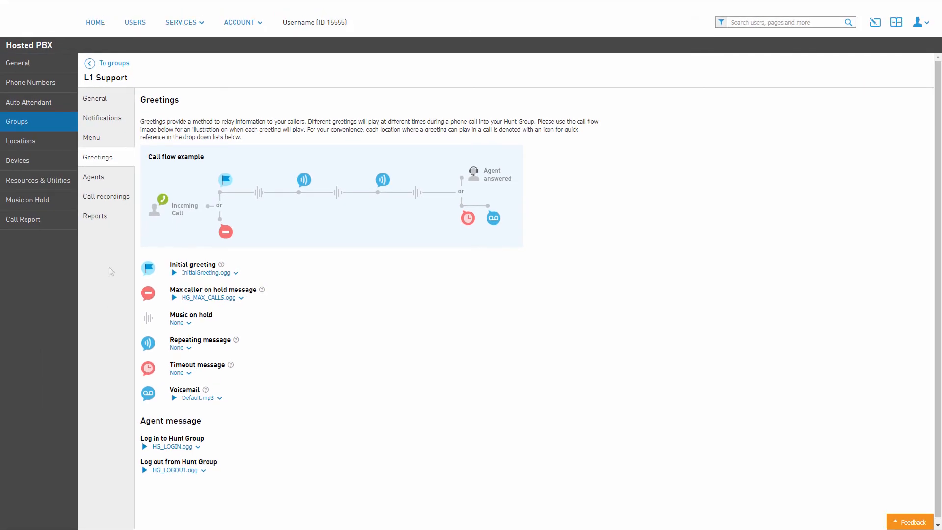
# Step: Add the listed member from the Main company address location to the L1 Support group as an agent
pyautogui.click(115, 178)
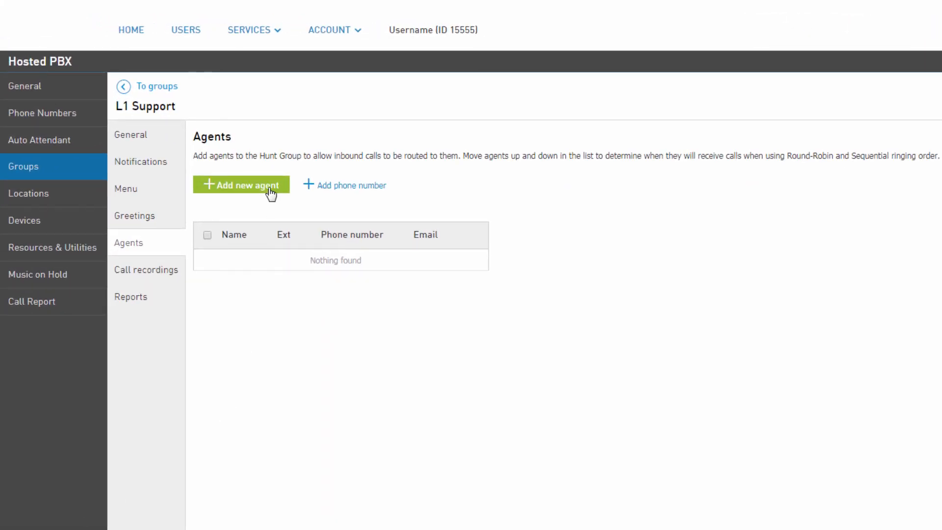
pyautogui.click(270, 193)
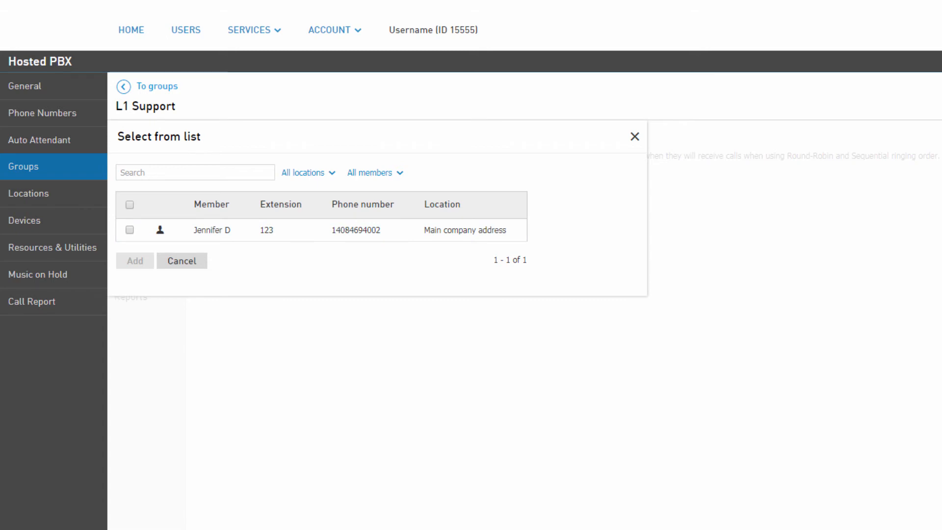
pyautogui.click(131, 229)
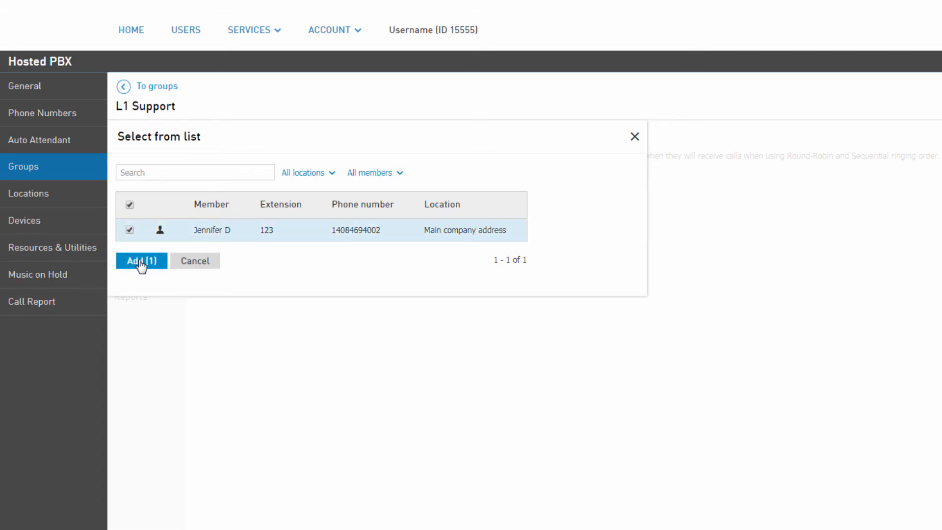
pyautogui.click(141, 260)
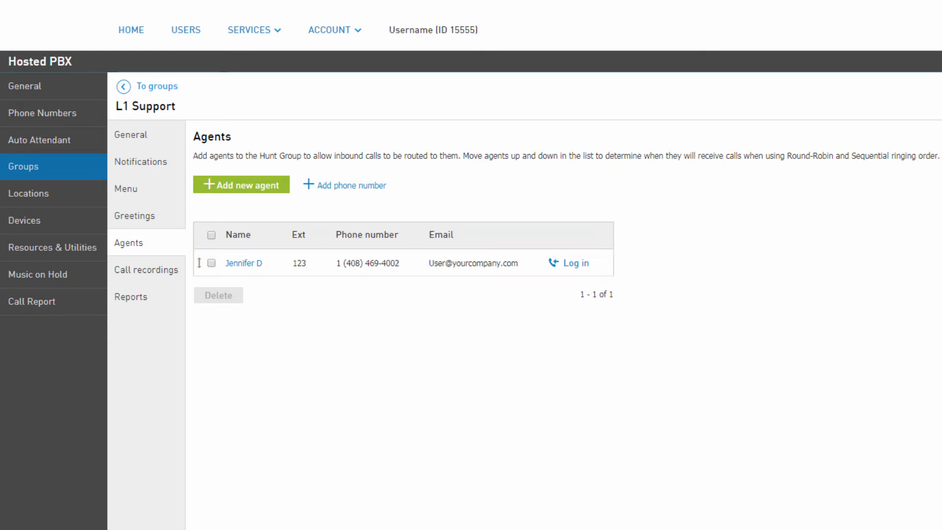
# Step: Add an external agent to the hunt group by entering the agent's 10-digit phone number
pyautogui.click(385, 185)
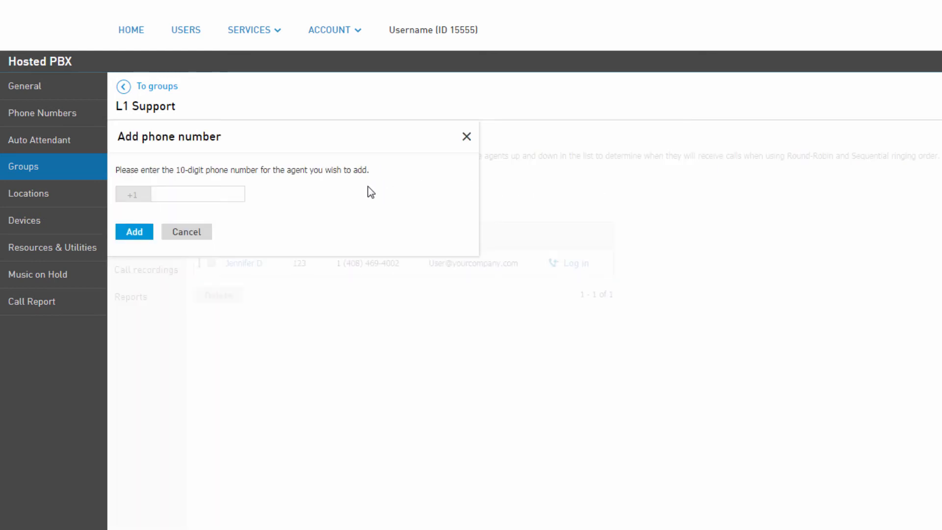
pyautogui.click(223, 196)
pyautogui.write('6025551515')
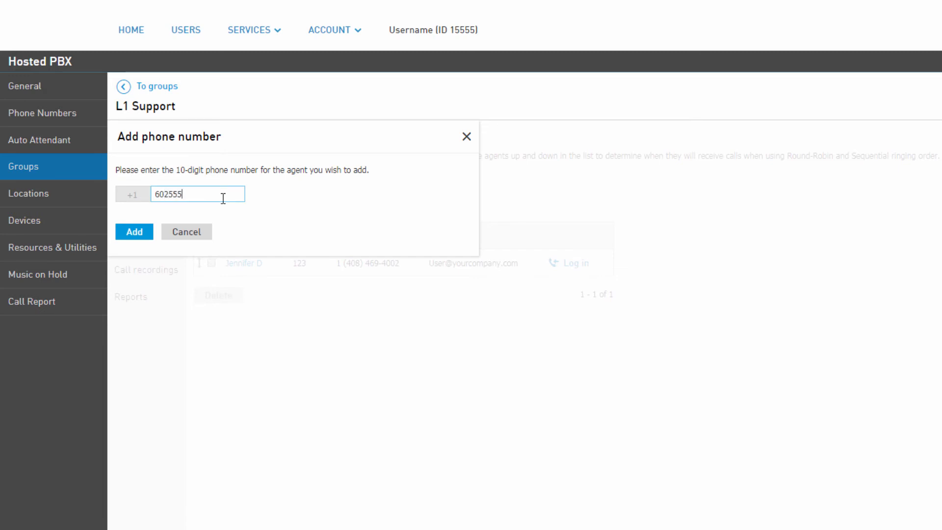
pyautogui.click(134, 232)
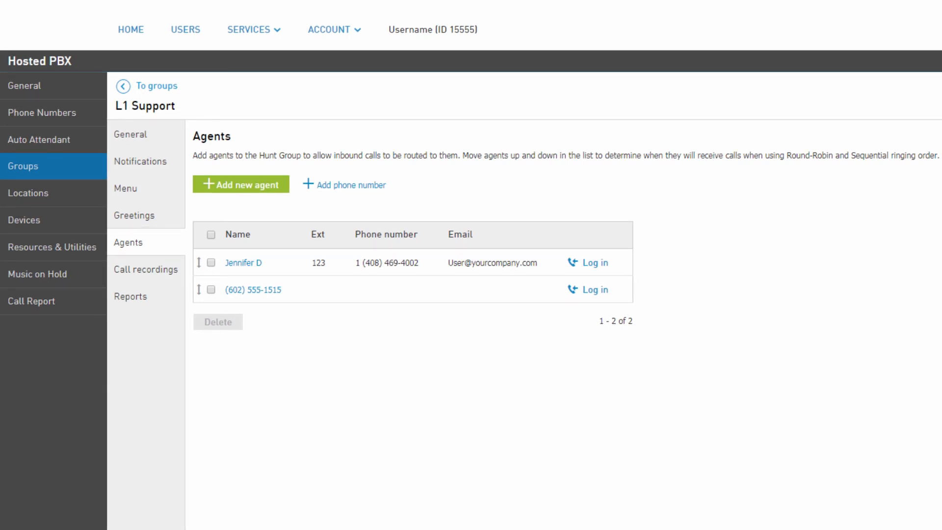
# Step: Open the group's call recordings and view the date range filter with its end-date calendar, leaving the range as it is
pyautogui.click(177, 276)
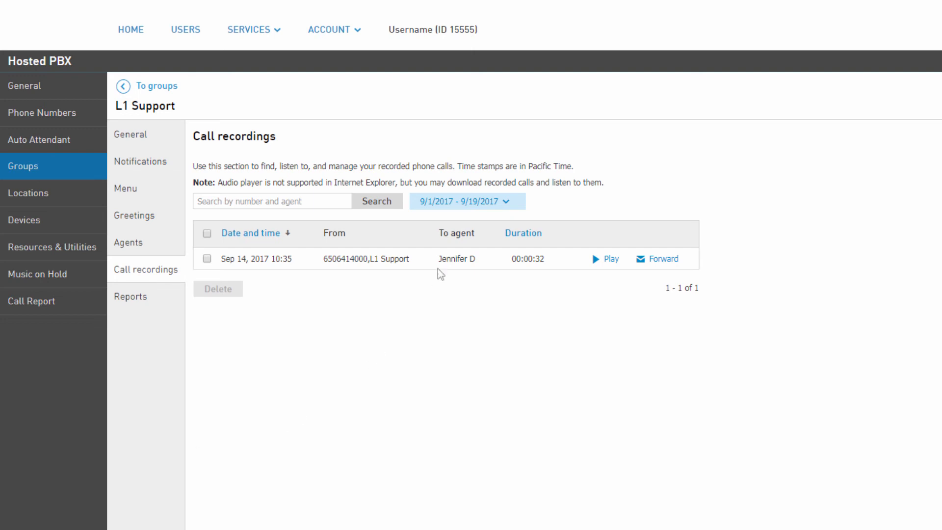
pyautogui.click(509, 203)
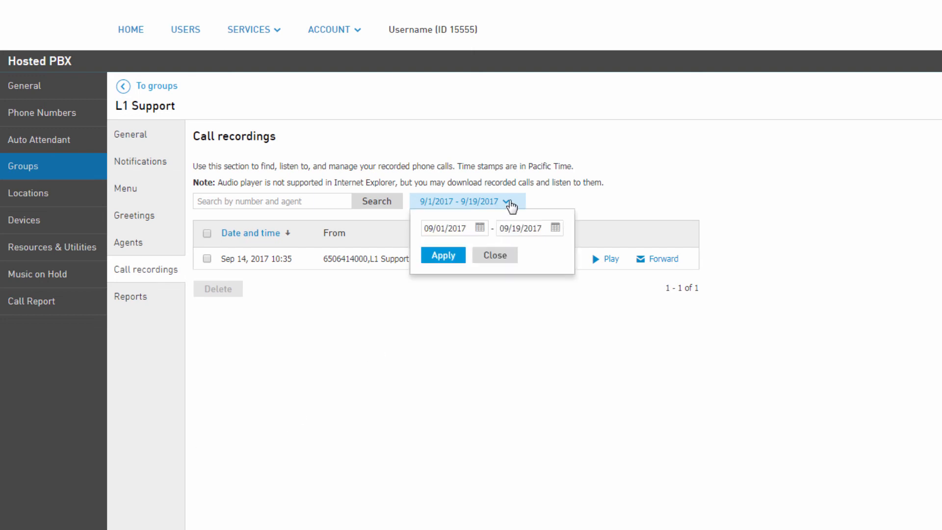
pyautogui.click(555, 228)
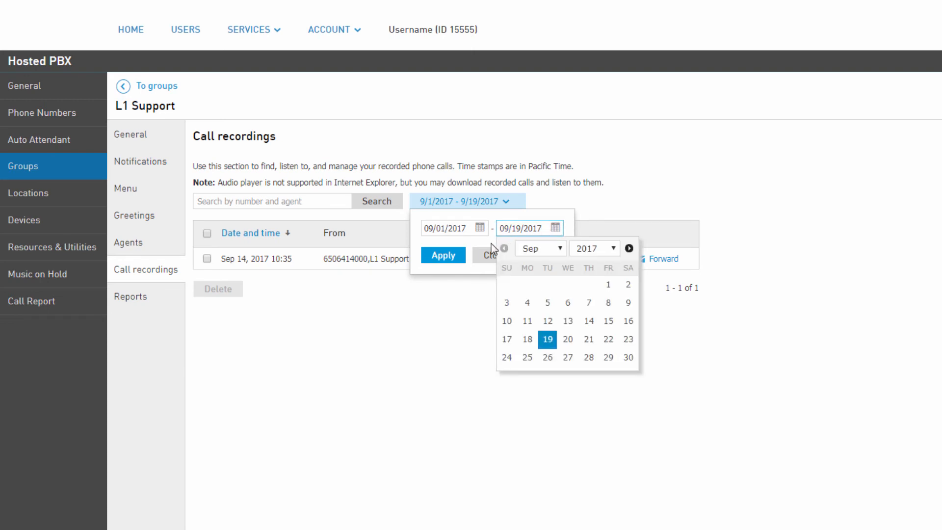
pyautogui.click(483, 259)
pyautogui.click(483, 260)
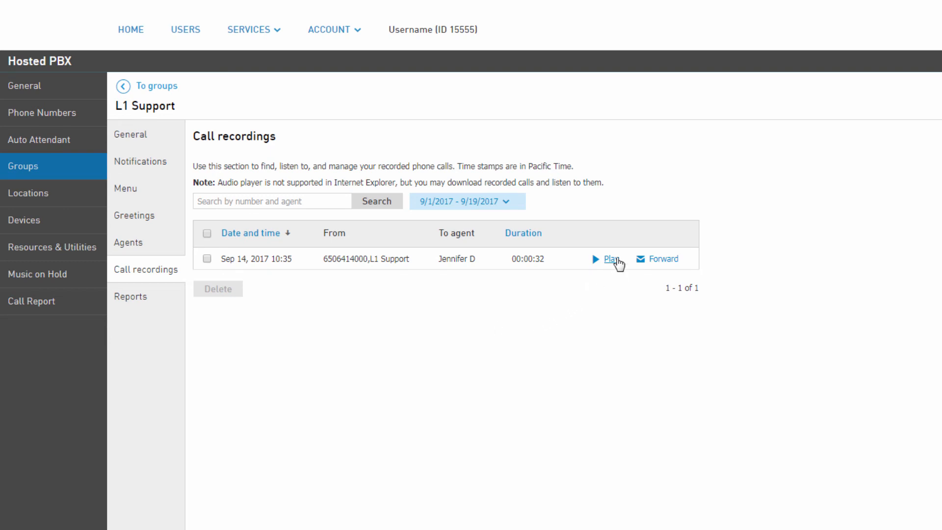
# Step: View the Sep 14, 2017 recording's playback details and its e-mail forwarding form, closing both without sending anything
pyautogui.click(611, 259)
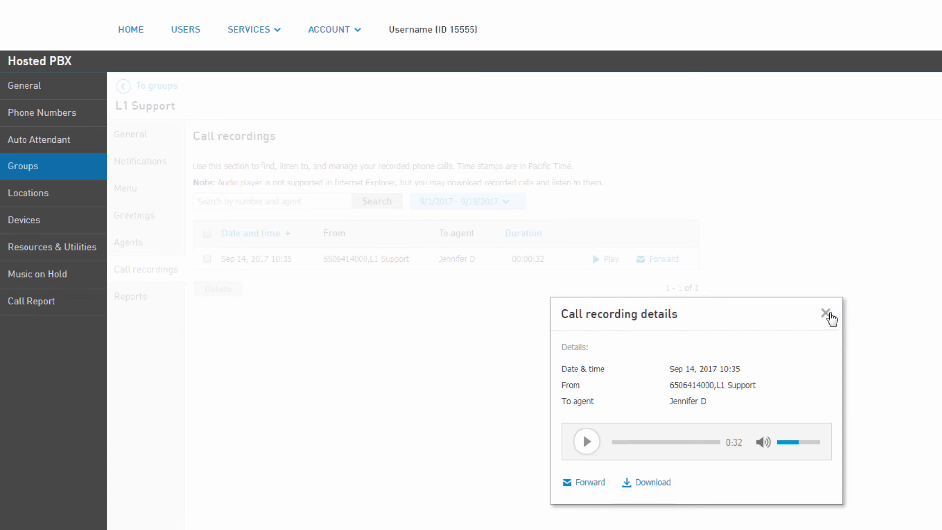
pyautogui.click(827, 314)
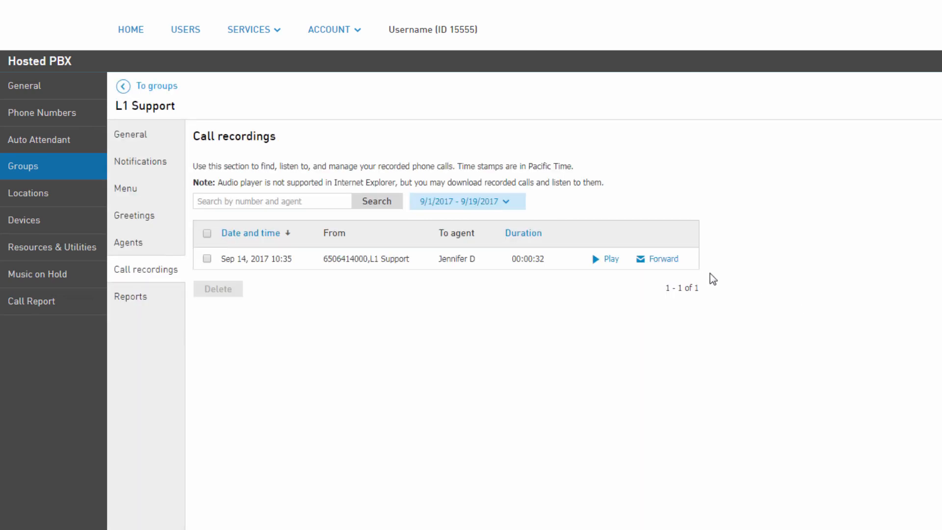
pyautogui.click(663, 259)
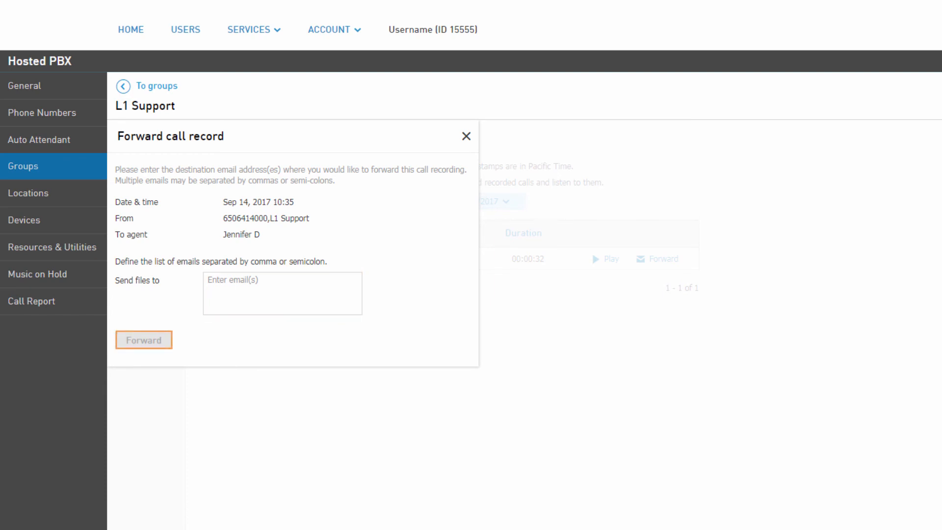
pyautogui.click(467, 137)
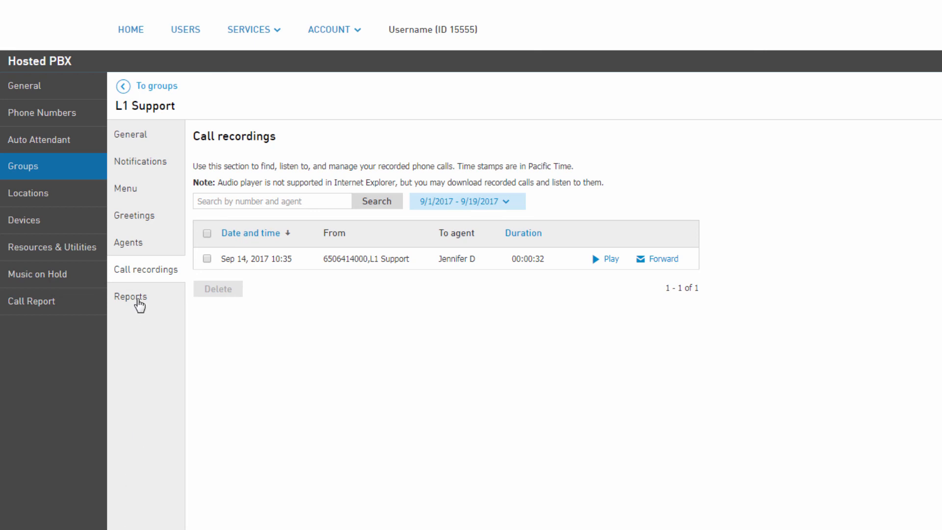
# Step: Generate the group's report for Today with all agents and examine the active calls, call averages and agent logs
pyautogui.click(140, 305)
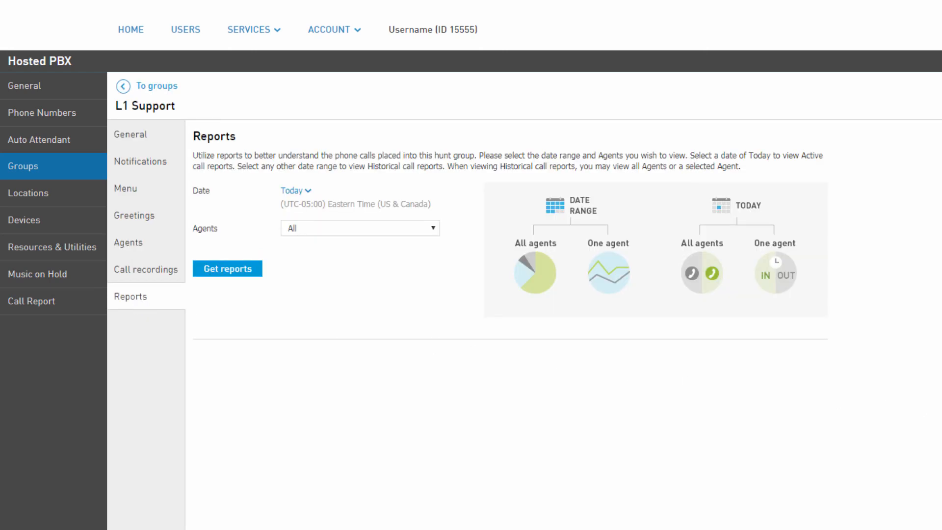
pyautogui.click(294, 190)
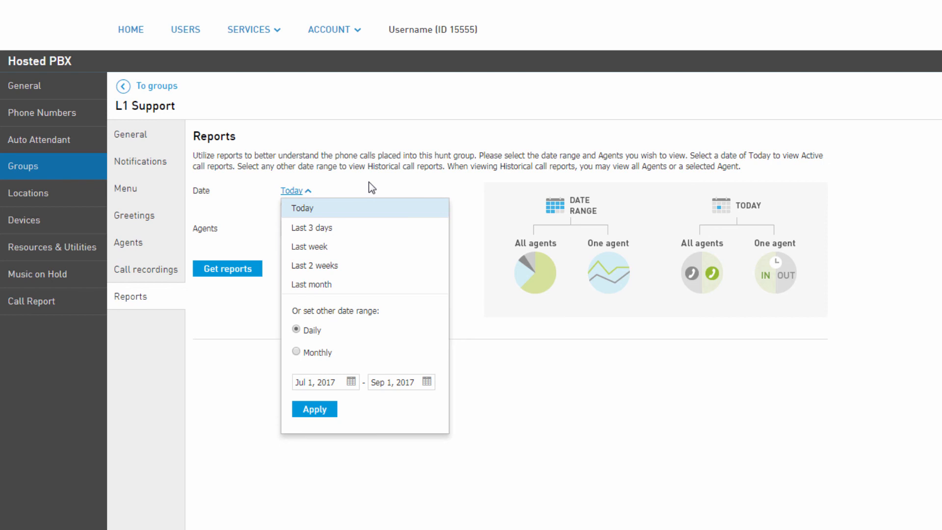
pyautogui.click(320, 209)
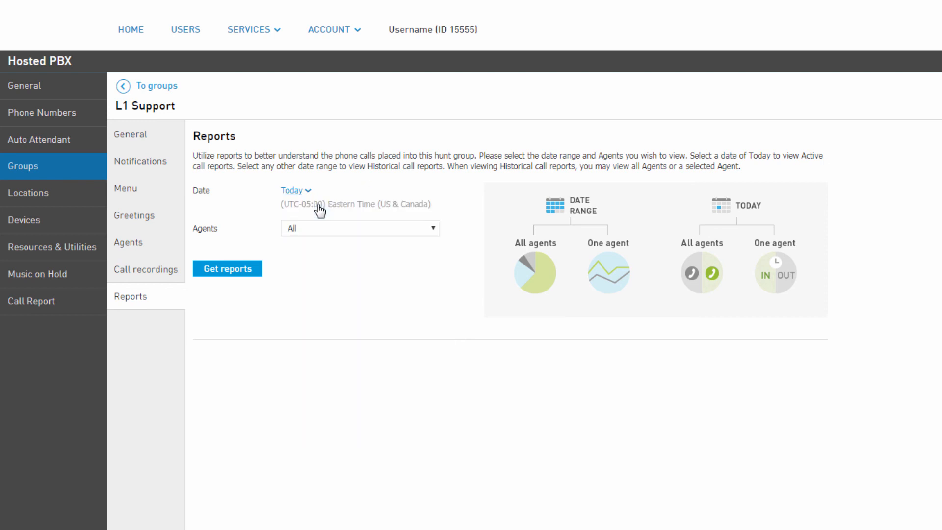
pyautogui.click(236, 273)
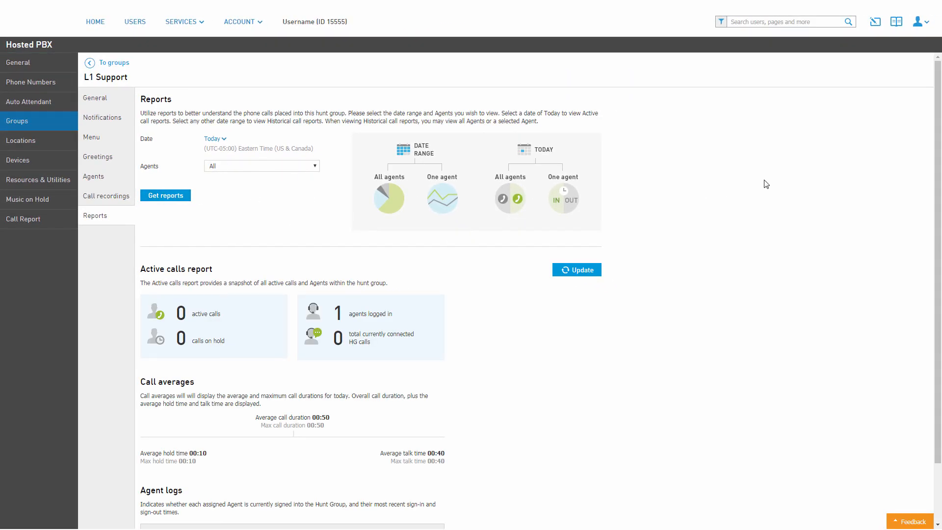
pyautogui.scroll(-2, 780, 211)
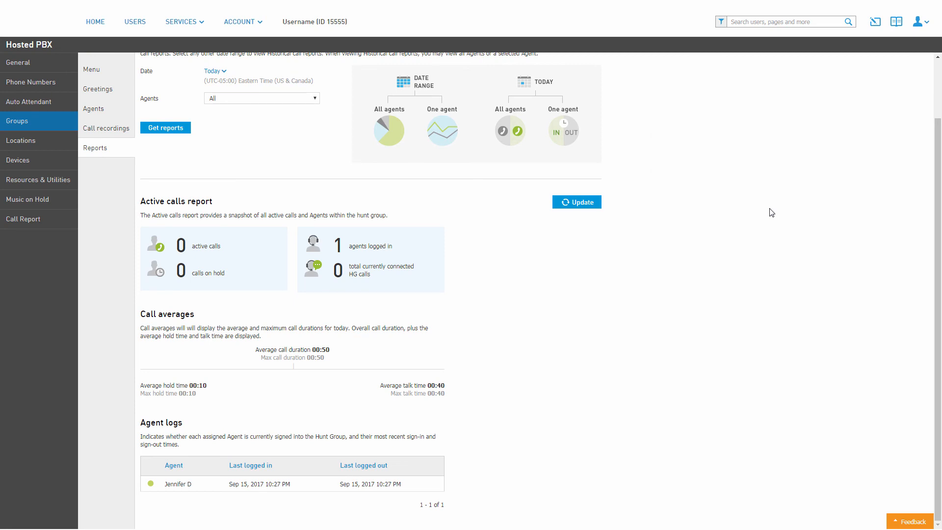
pyautogui.scroll(2, 771, 212)
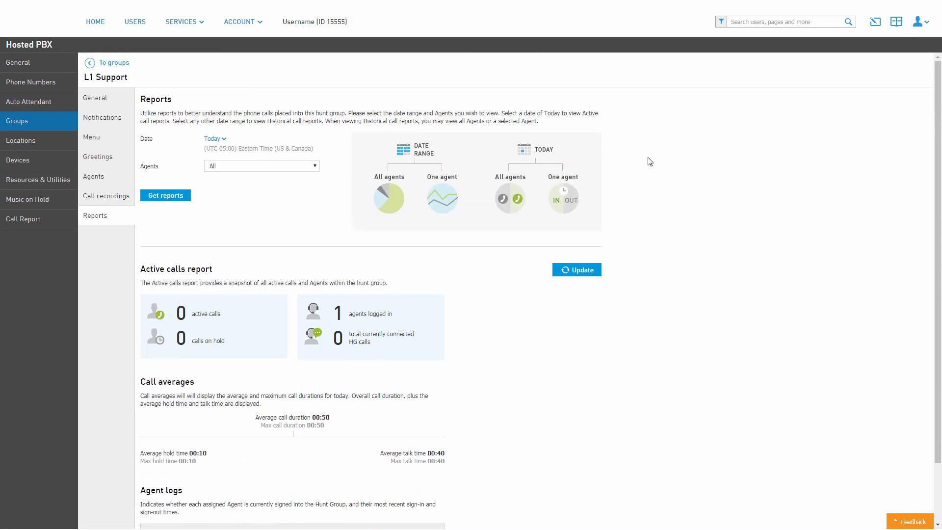
# Step: Generate the report for the Last 3 days with all agents and examine the call statistics, hold time, talk time and call duration
pyautogui.click(228, 144)
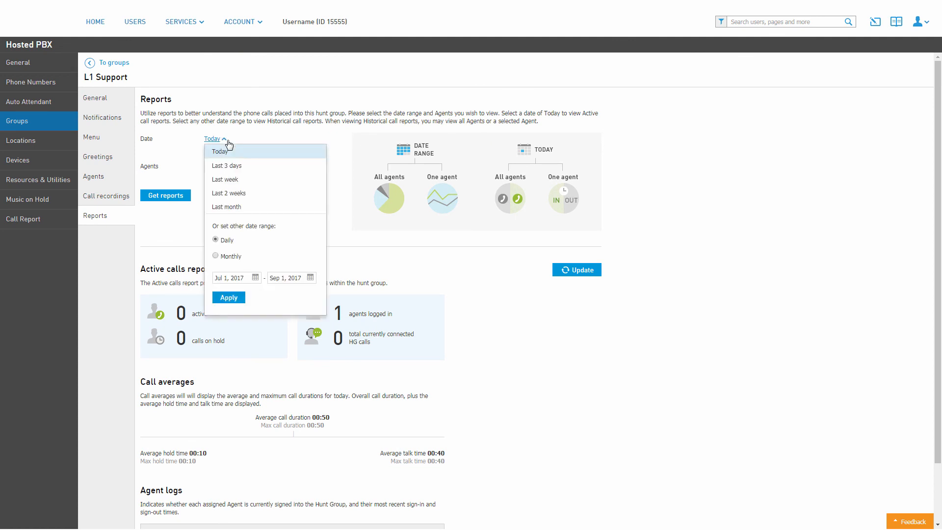
pyautogui.click(235, 165)
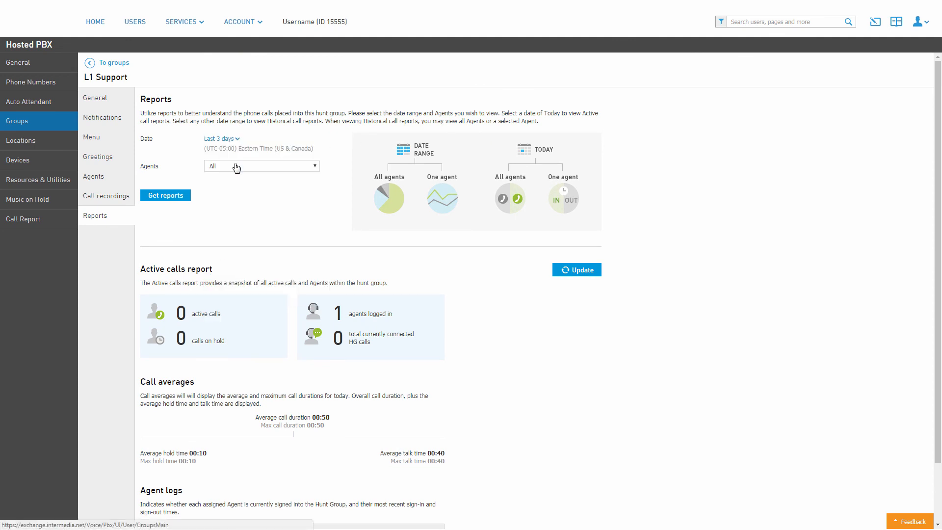
pyautogui.click(179, 196)
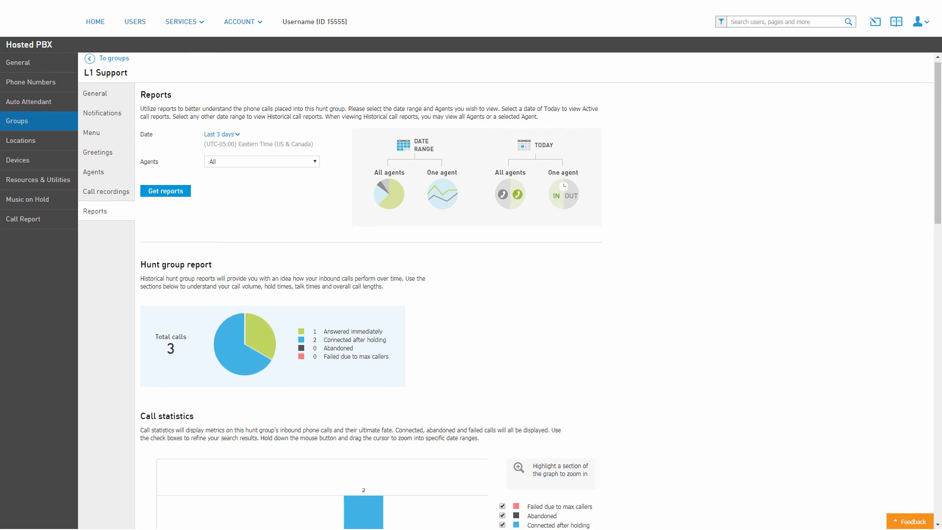
pyautogui.scroll(-2, 510, 283)
pyautogui.scroll(-2, 509, 283)
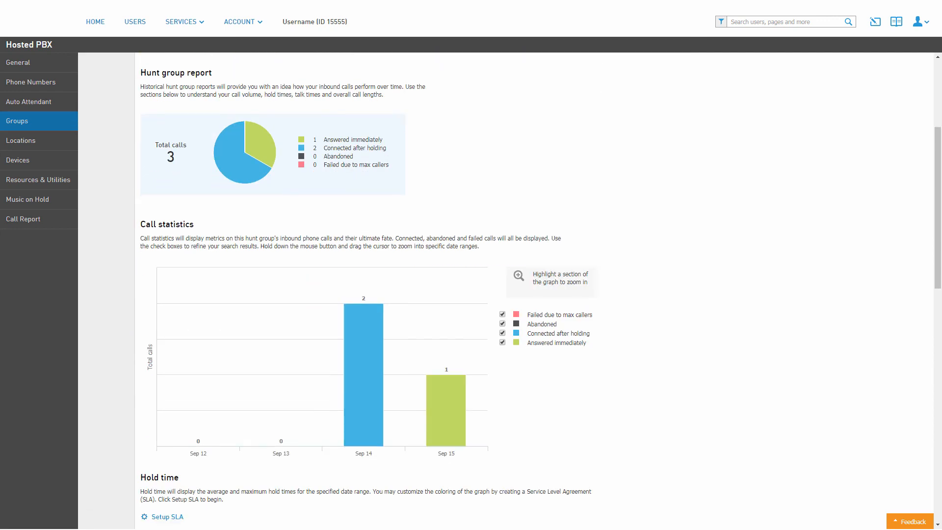
pyautogui.scroll(-5, 510, 283)
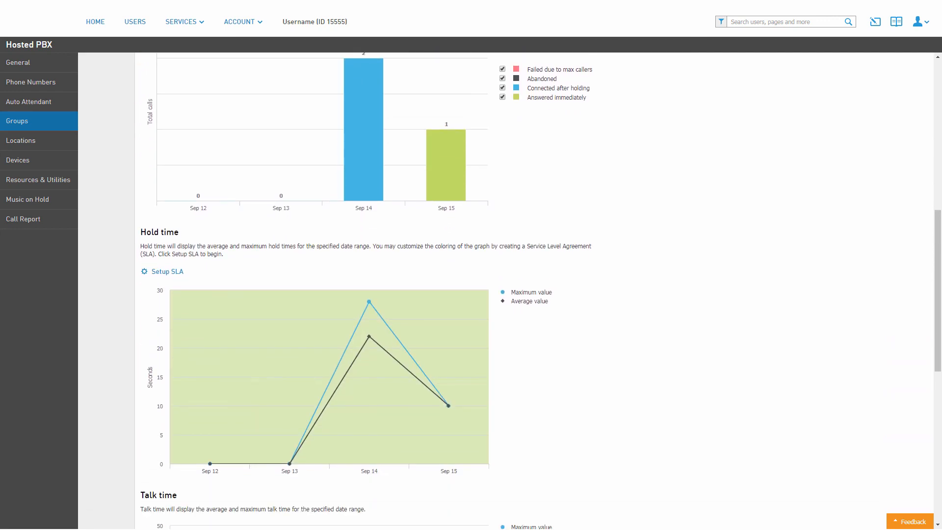
pyautogui.scroll(-4, 509, 283)
pyautogui.scroll(-5, 509, 283)
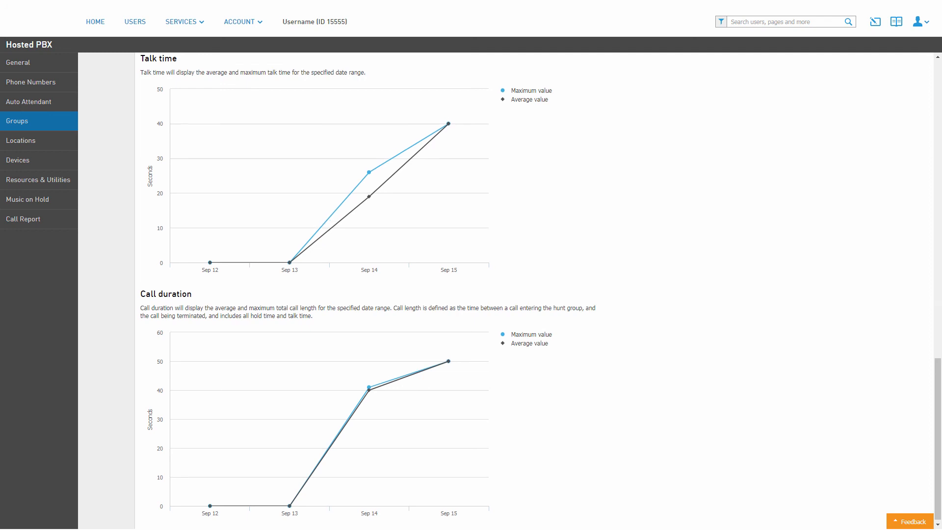
# Step: Set the hold time SLA's first service level to 30 seconds, save it and return to the groups list
pyautogui.scroll(8, 314, 289)
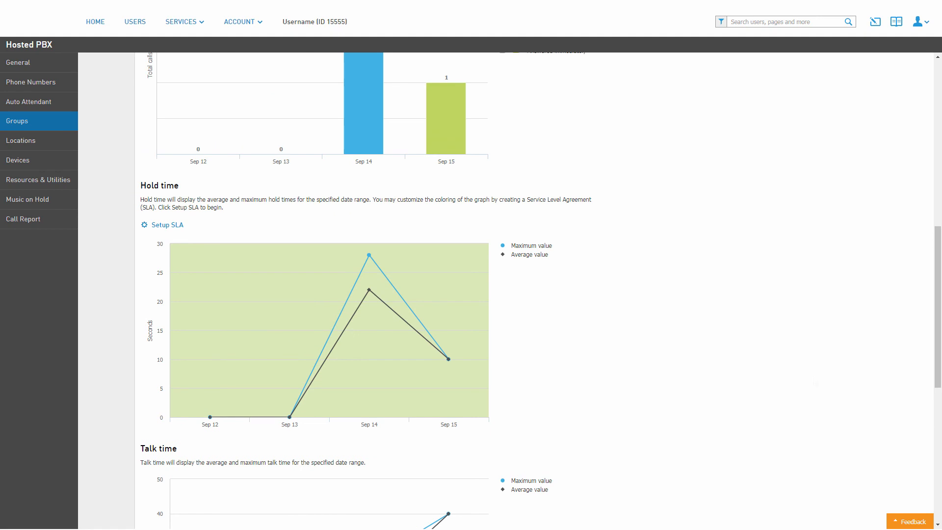
pyautogui.click(167, 225)
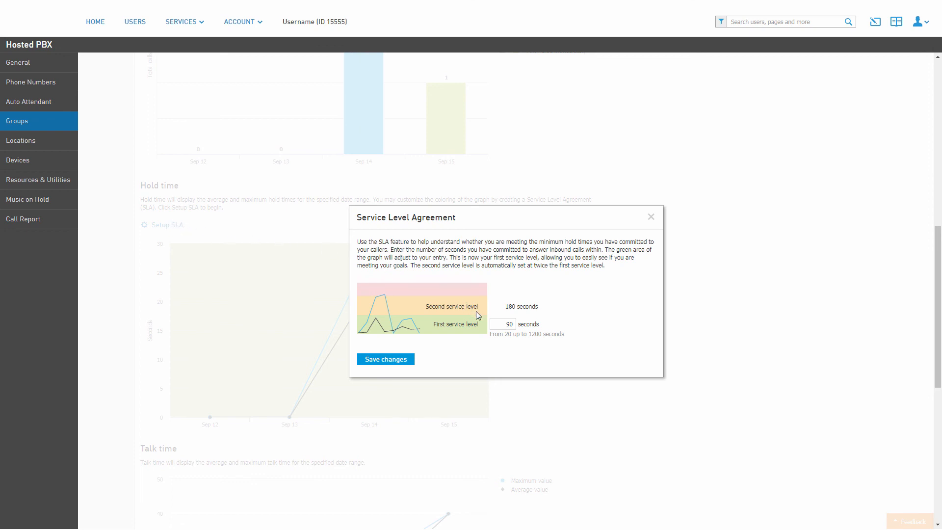
pyautogui.click(500, 326)
pyautogui.moveTo(500, 326); pyautogui.dragTo(524, 333)
pyautogui.write('30')
pyautogui.press('Tab')
pyautogui.press('Return')
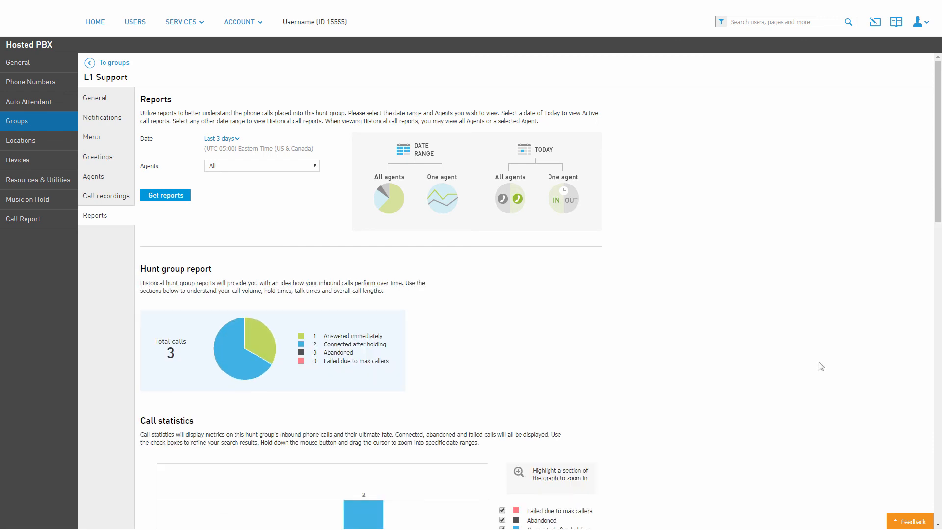
pyautogui.click(115, 62)
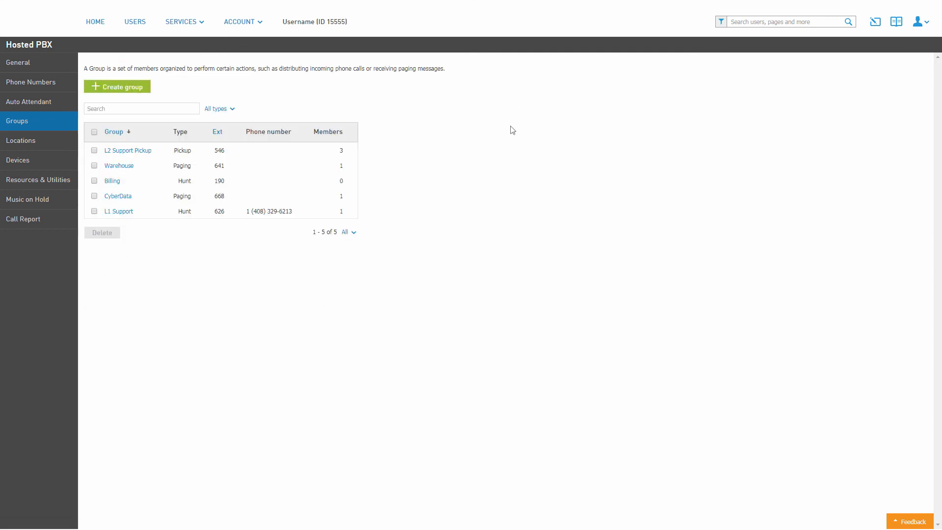